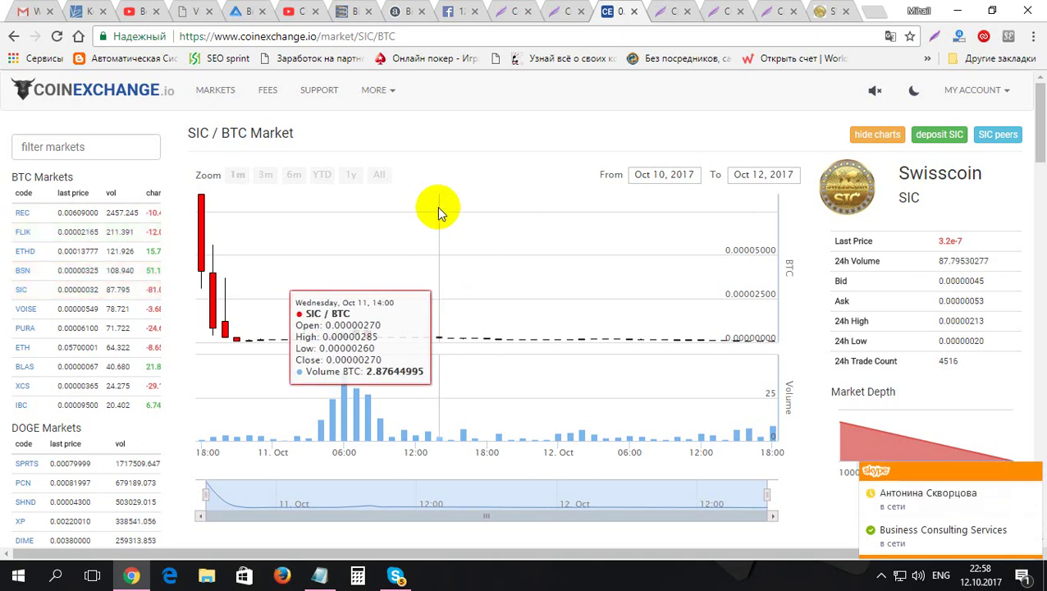
# - Switch to the Swisscoin back office with its Blockchain section and set the site language to English
pyautogui.click(829, 10)
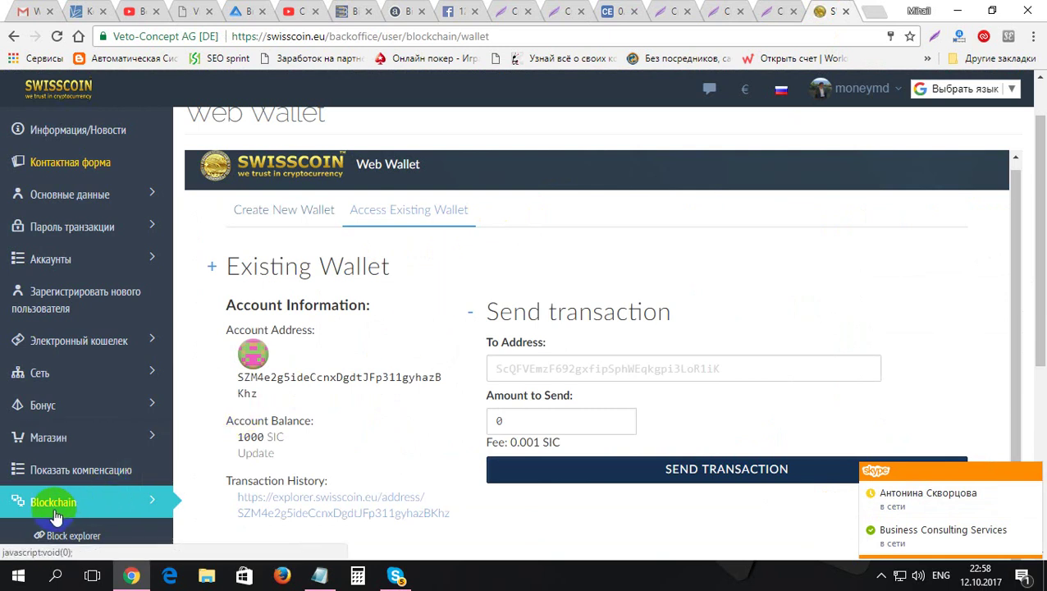
pyautogui.click(84, 513)
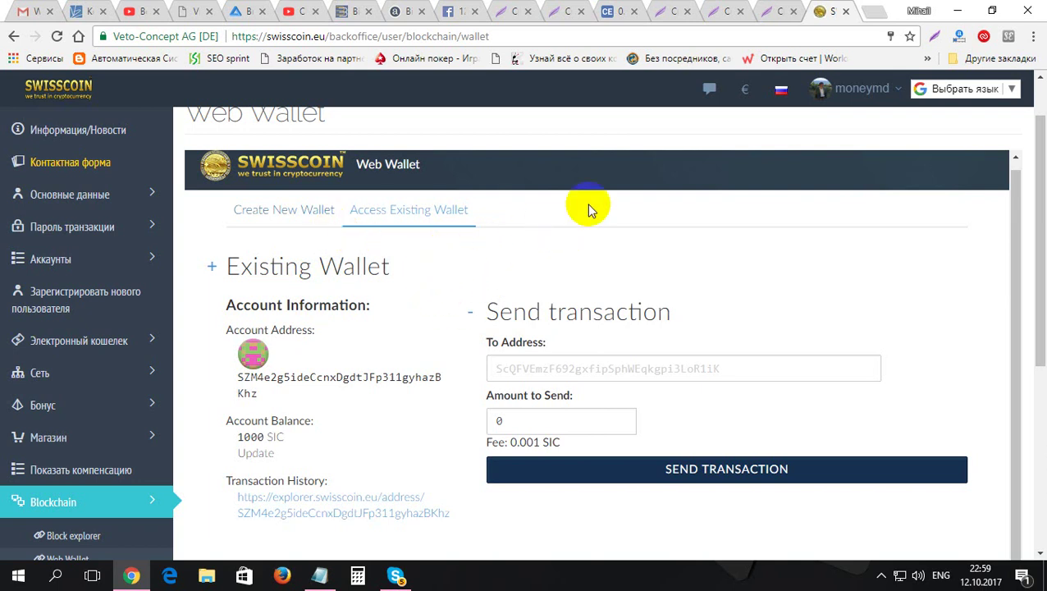
pyautogui.click(782, 92)
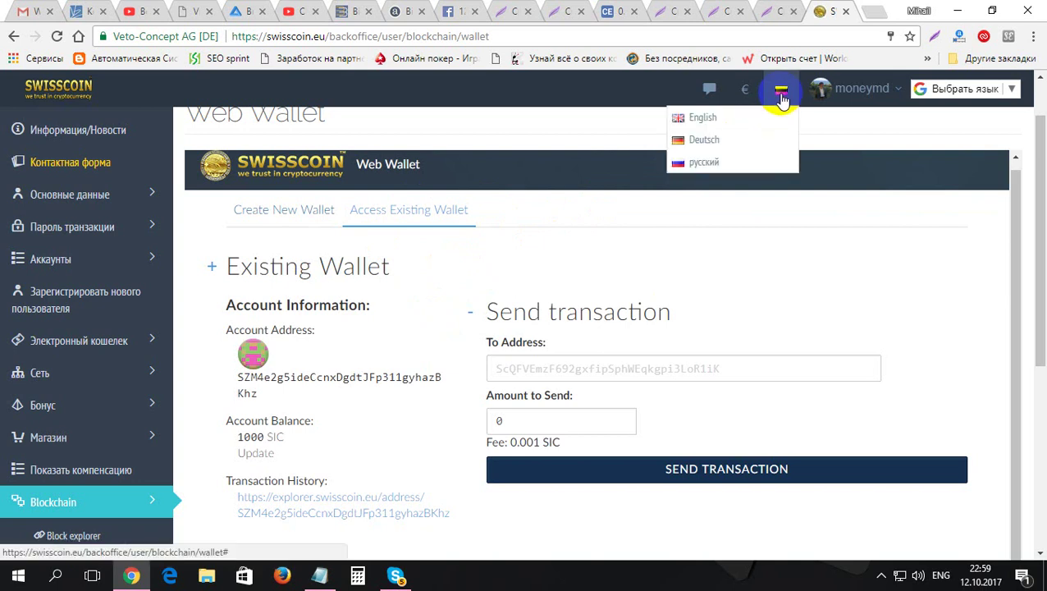
pyautogui.click(703, 118)
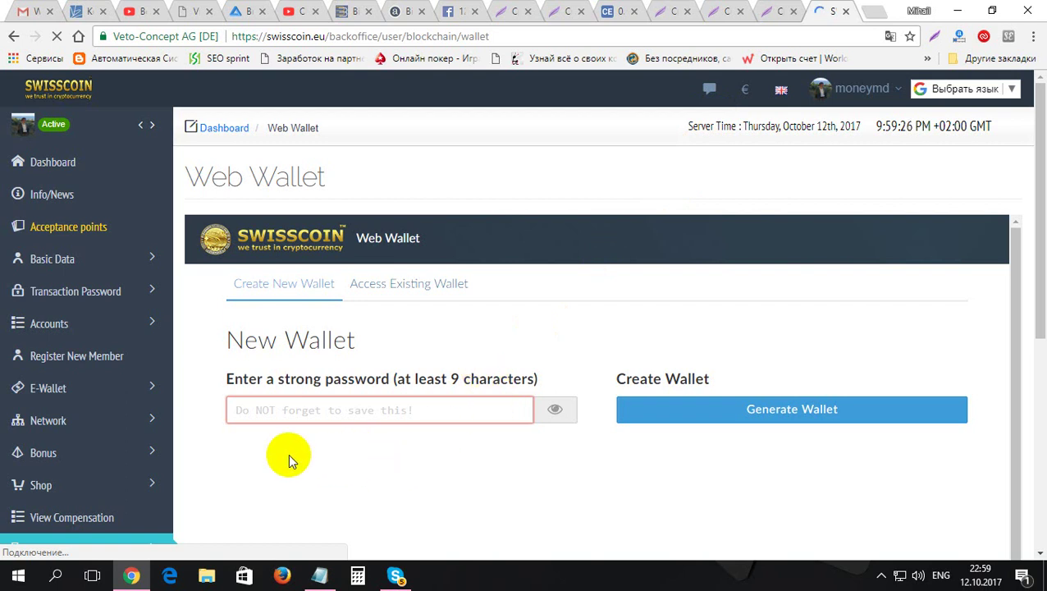
# - Open the Swisscoin dashboard and check it against the SIC / BTC market page on CoinExchange
pyautogui.click(80, 168)
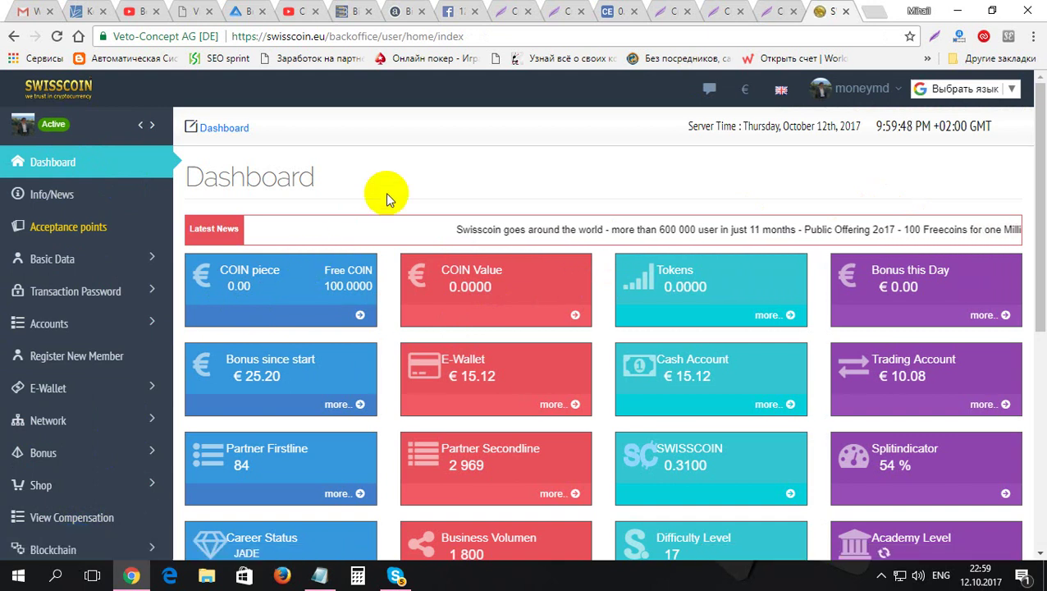
pyautogui.click(311, 302)
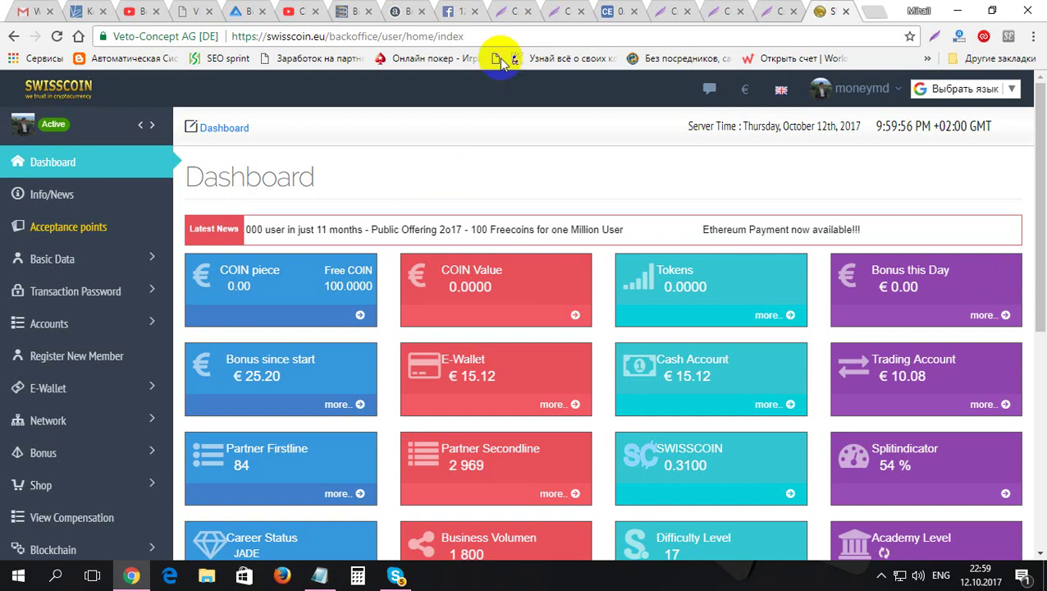
pyautogui.click(612, 12)
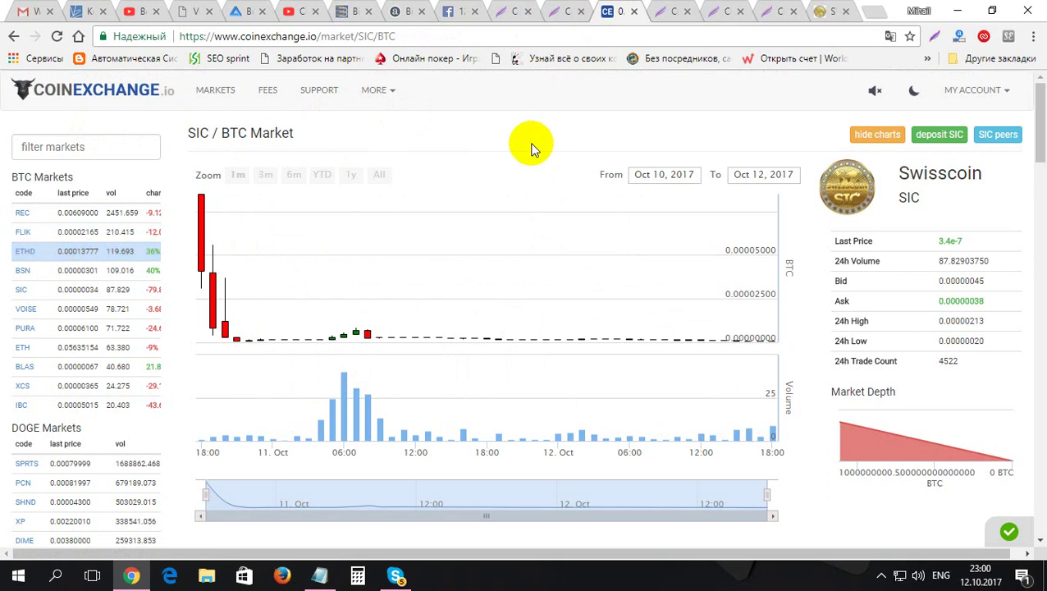
pyautogui.click(829, 10)
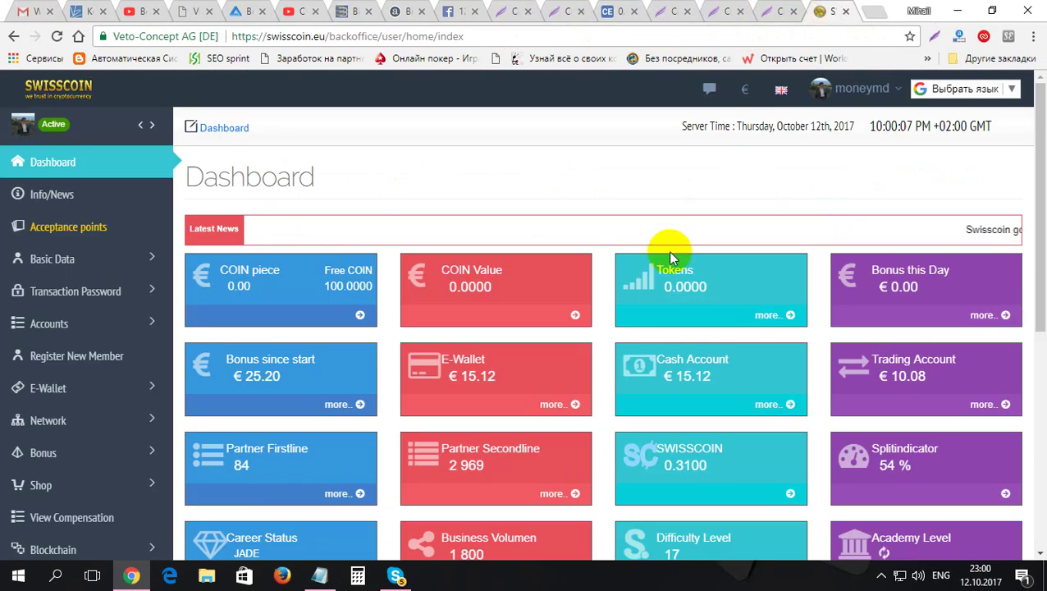
# - Examine the Difficulty Level, Free COIN and Business Volumen tiles on the Swisscoin dashboard
pyautogui.moveTo(1039, 212); pyautogui.dragTo(1037, 250)
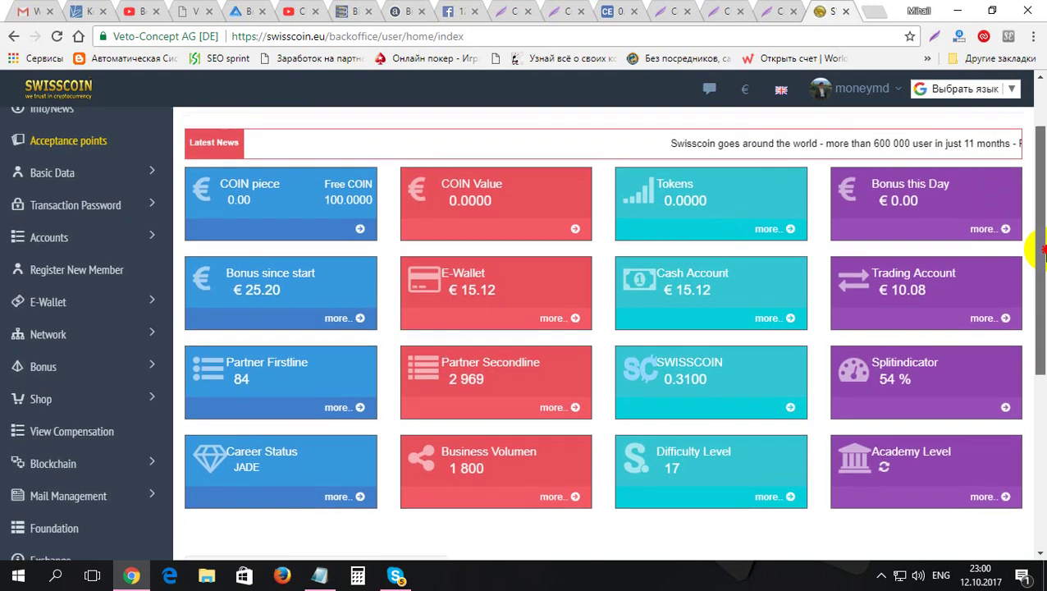
pyautogui.click(698, 463)
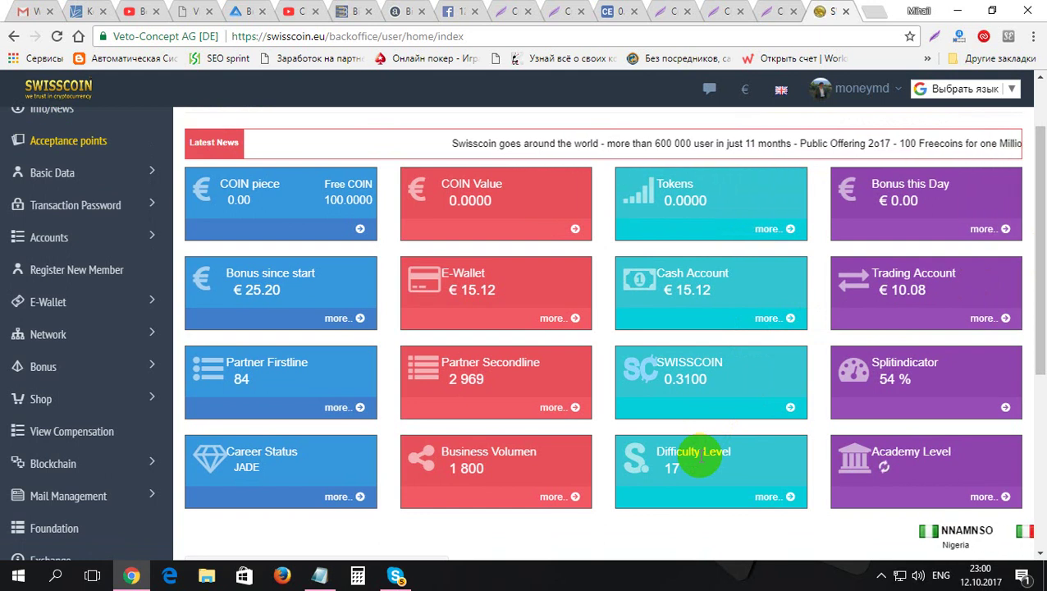
pyautogui.click(339, 201)
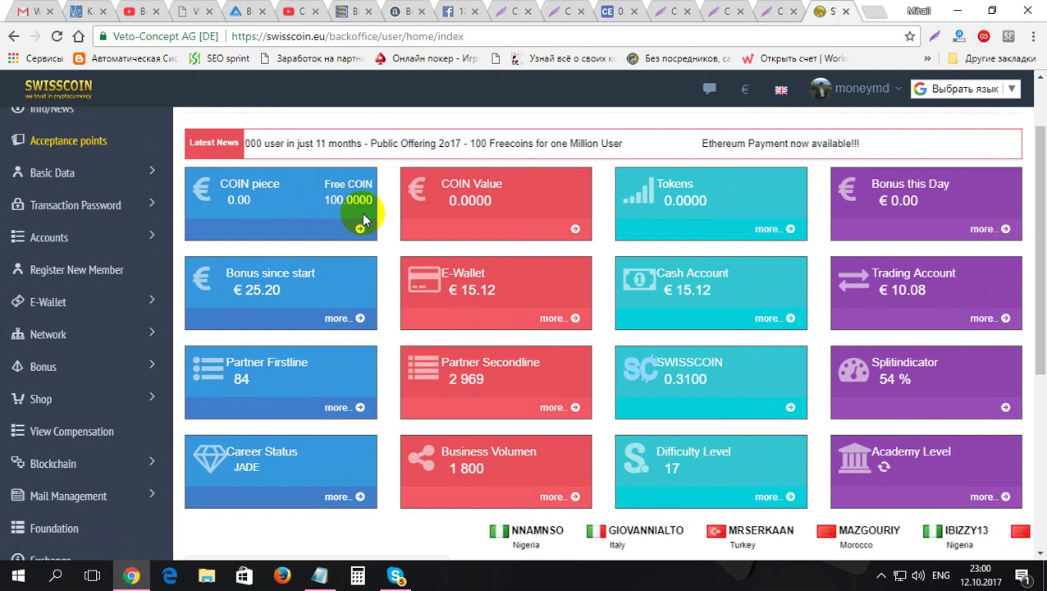
pyautogui.click(559, 495)
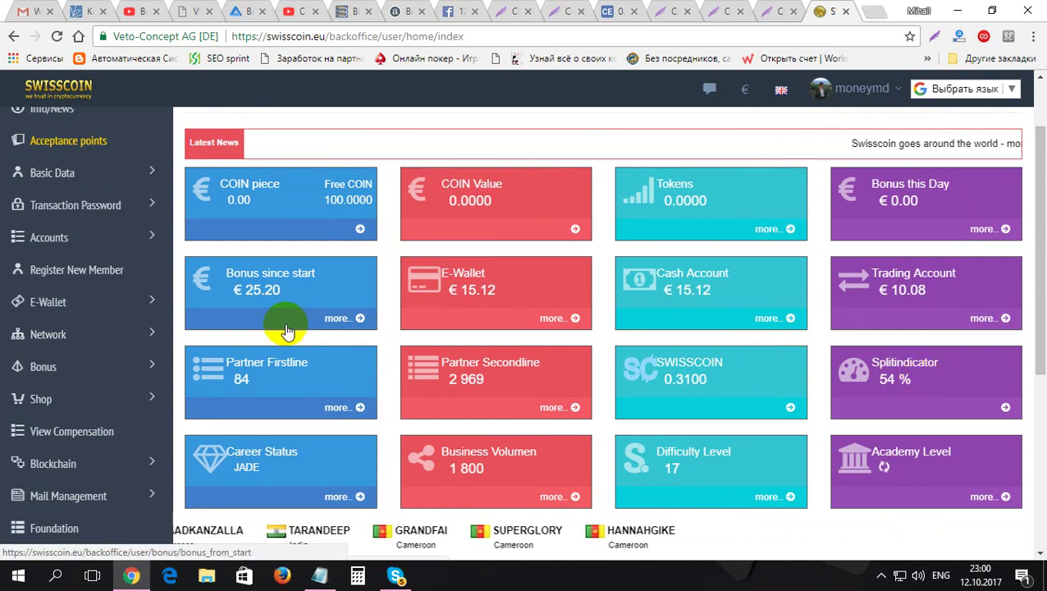
# - Review the shop's My Packages list and look through the packs offered under Buying Packs
pyautogui.click(78, 402)
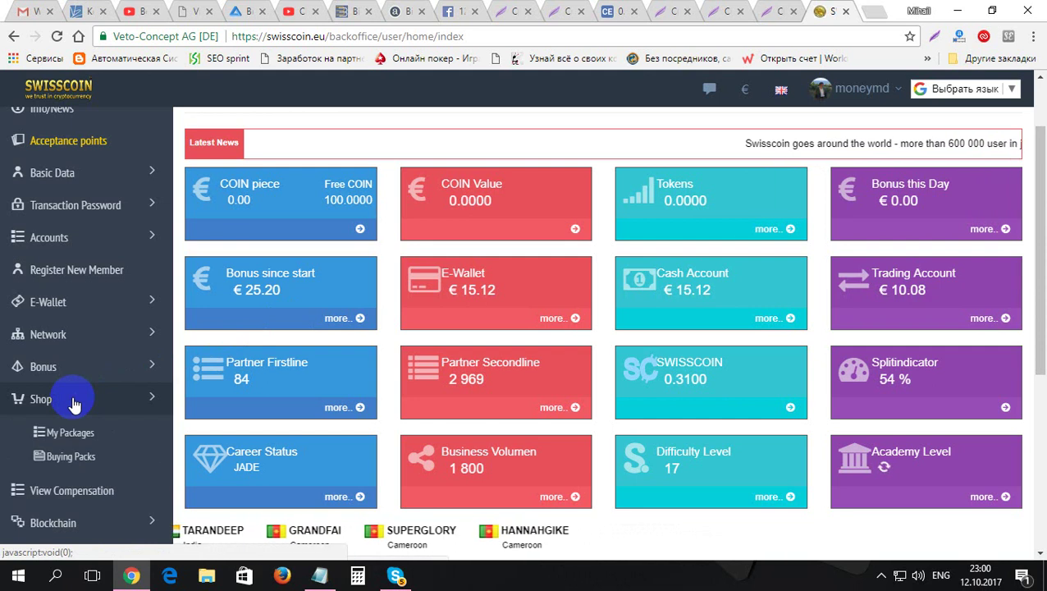
pyautogui.click(82, 435)
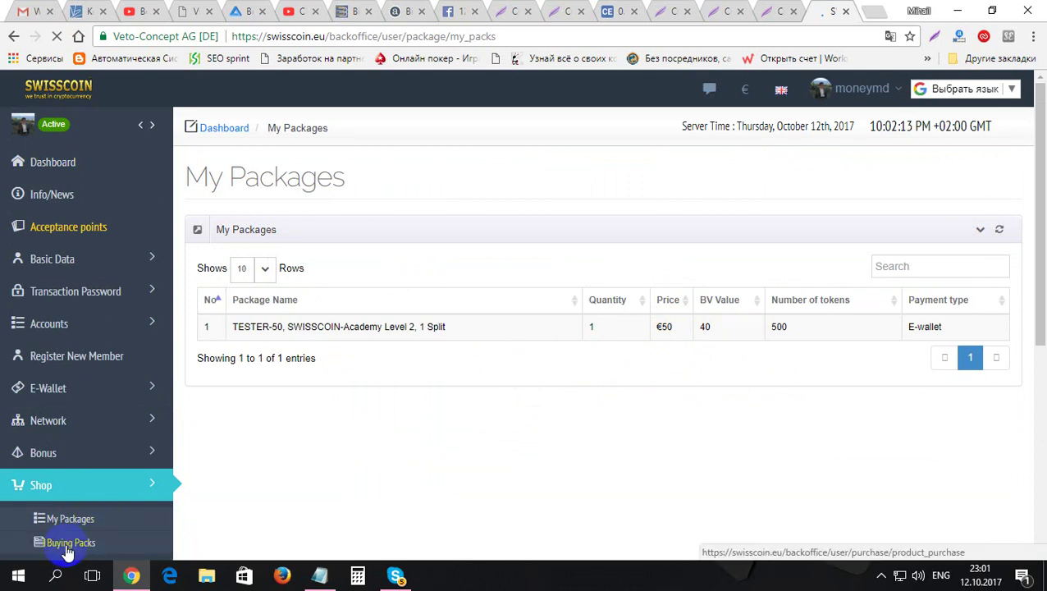
pyautogui.click(69, 545)
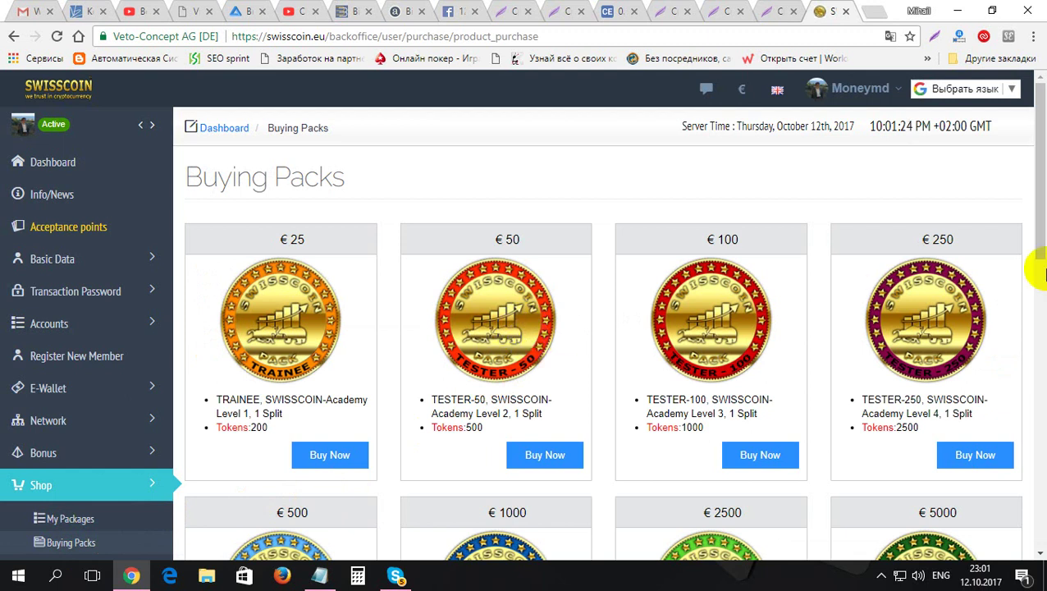
pyautogui.moveTo(1037, 220); pyautogui.dragTo(1039, 268)
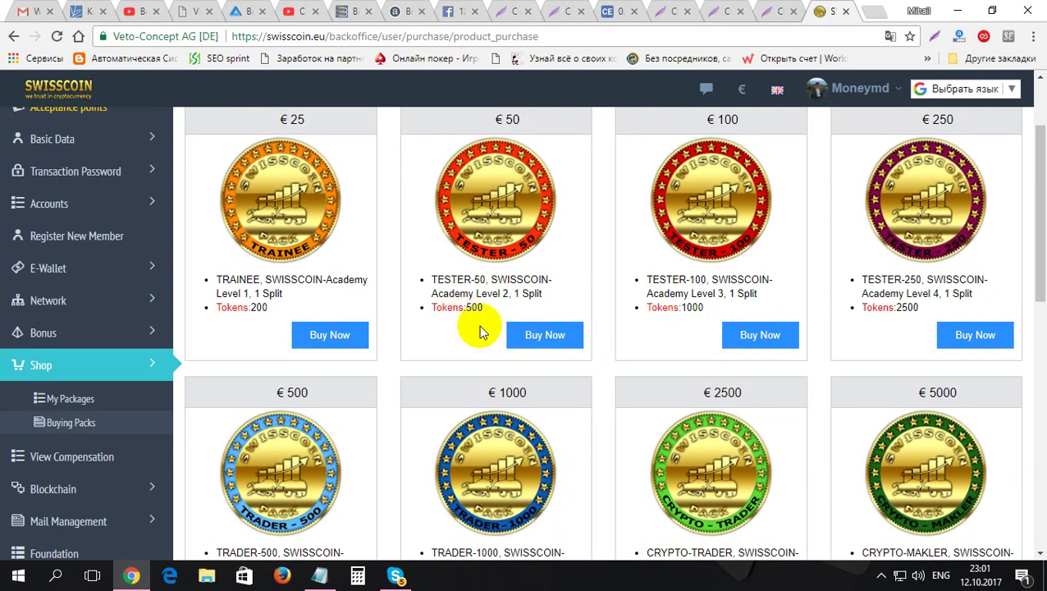
pyautogui.moveTo(1039, 228); pyautogui.dragTo(1039, 169)
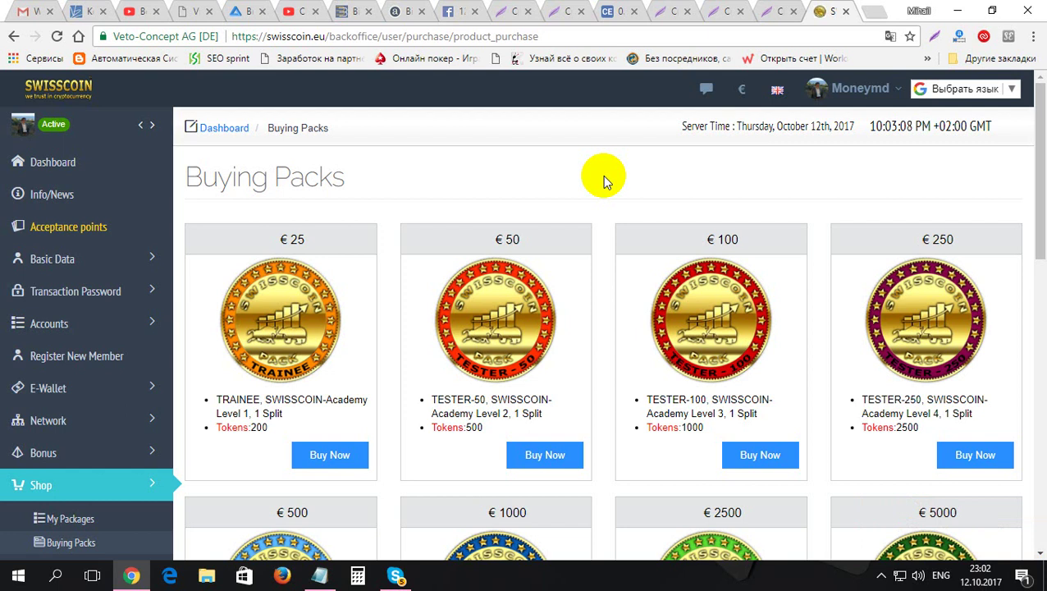
pyautogui.click(617, 13)
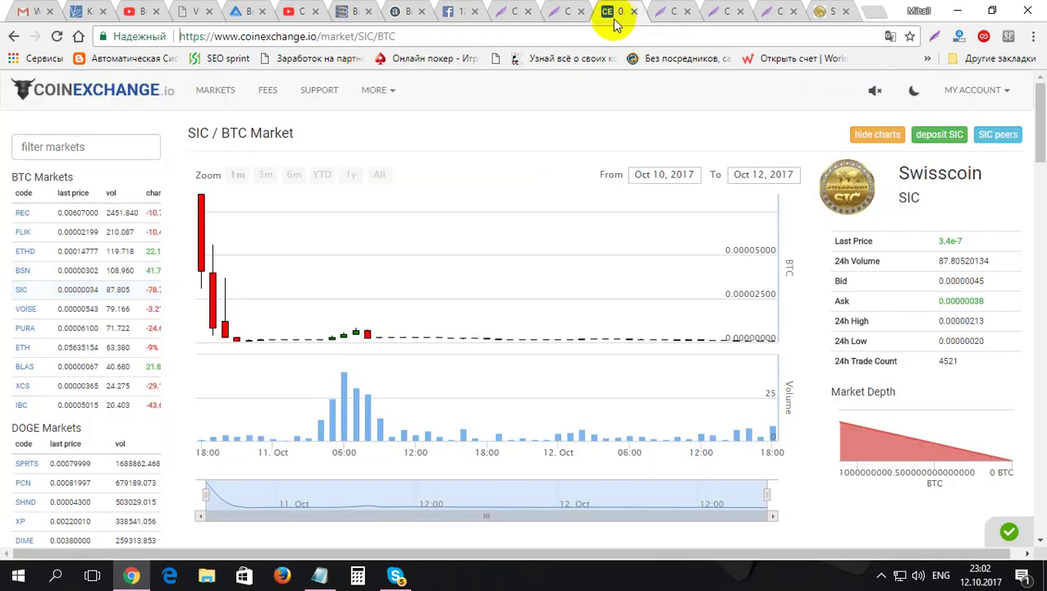
pyautogui.click(316, 38)
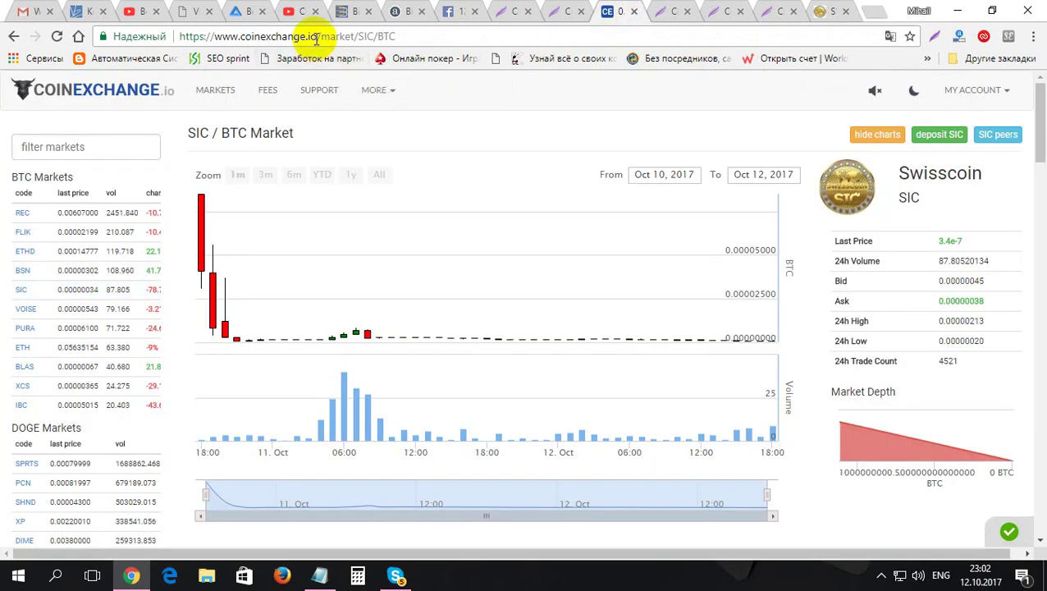
pyautogui.moveTo(316, 38); pyautogui.dragTo(177, 38)
pyautogui.rightClick(226, 39)
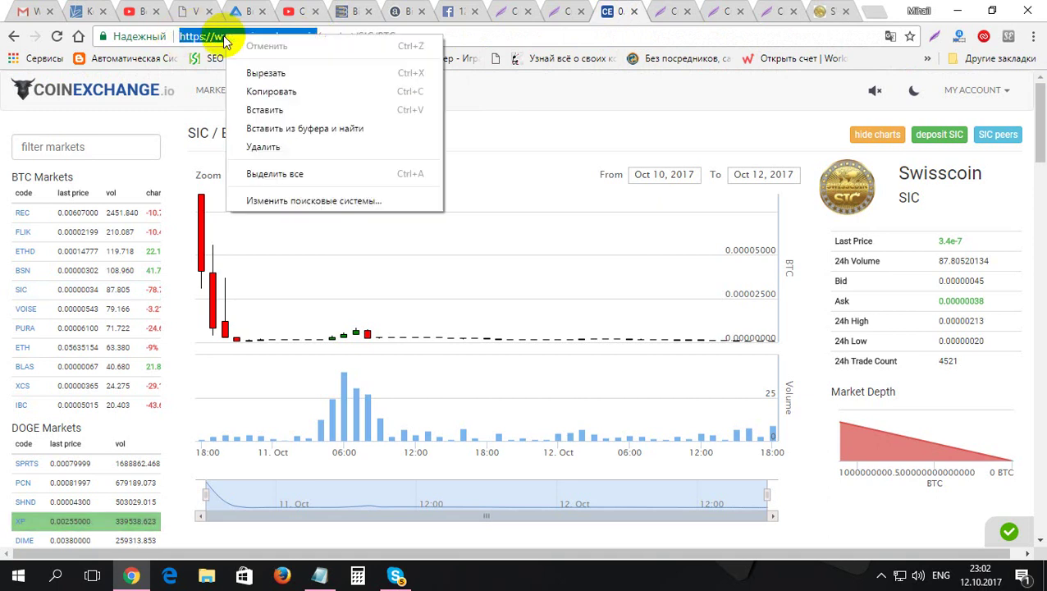
pyautogui.click(271, 95)
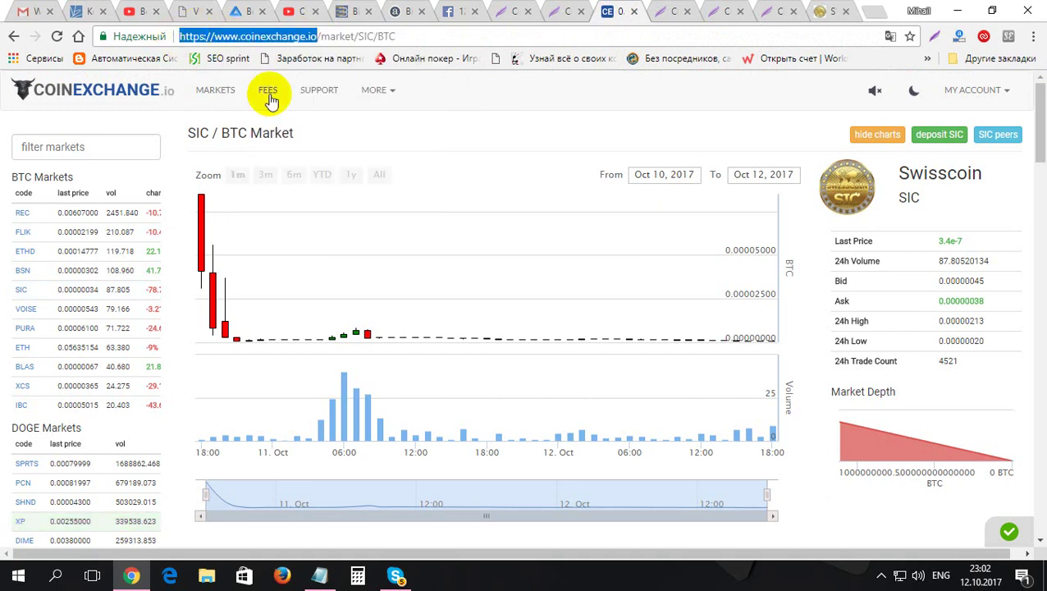
pyautogui.click(873, 10)
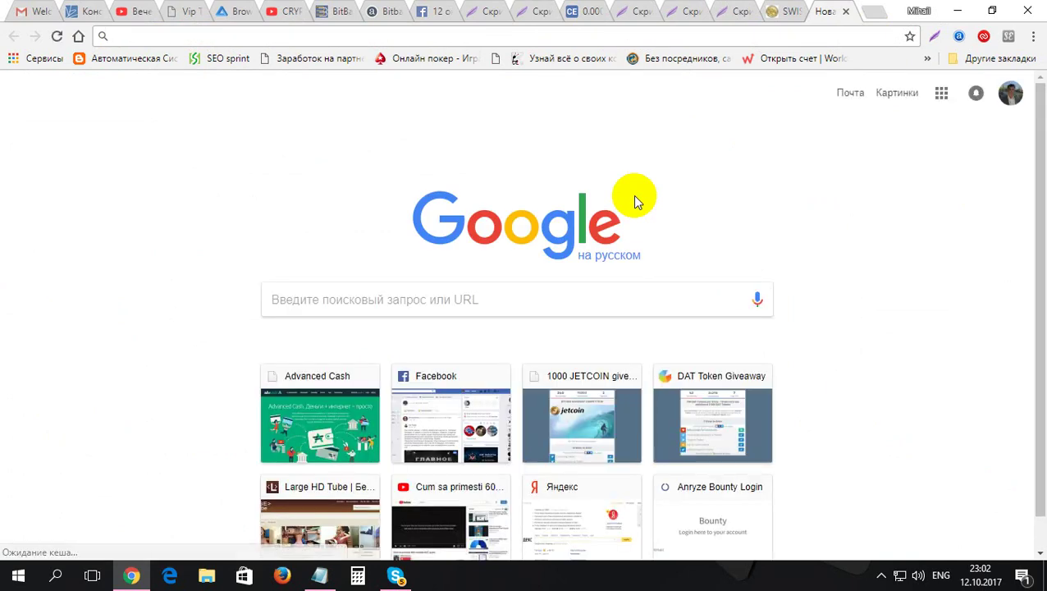
pyautogui.hotkey('ctrl', 'v')
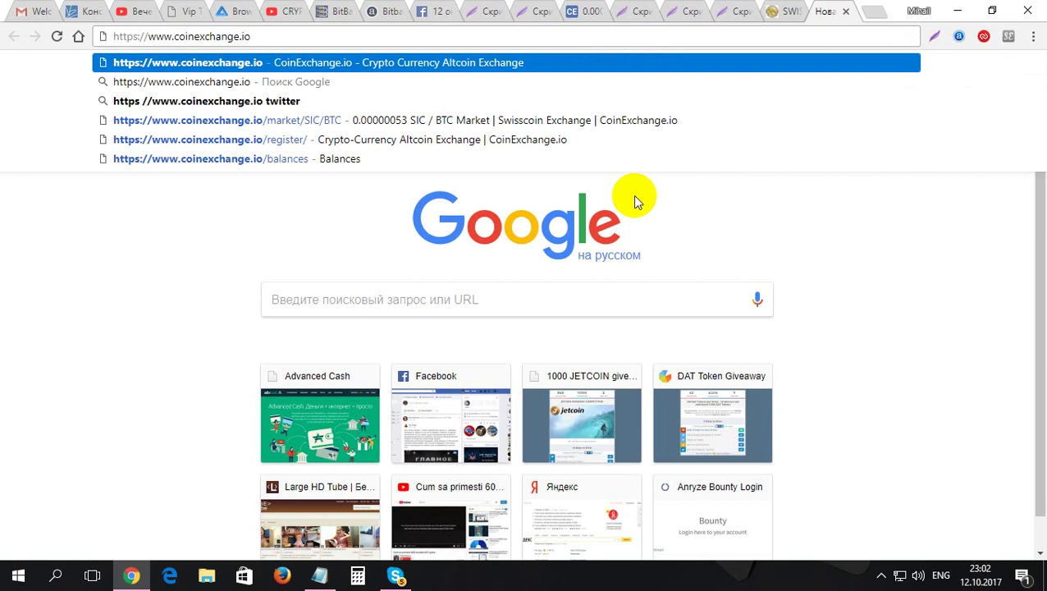
pyautogui.press('Return')
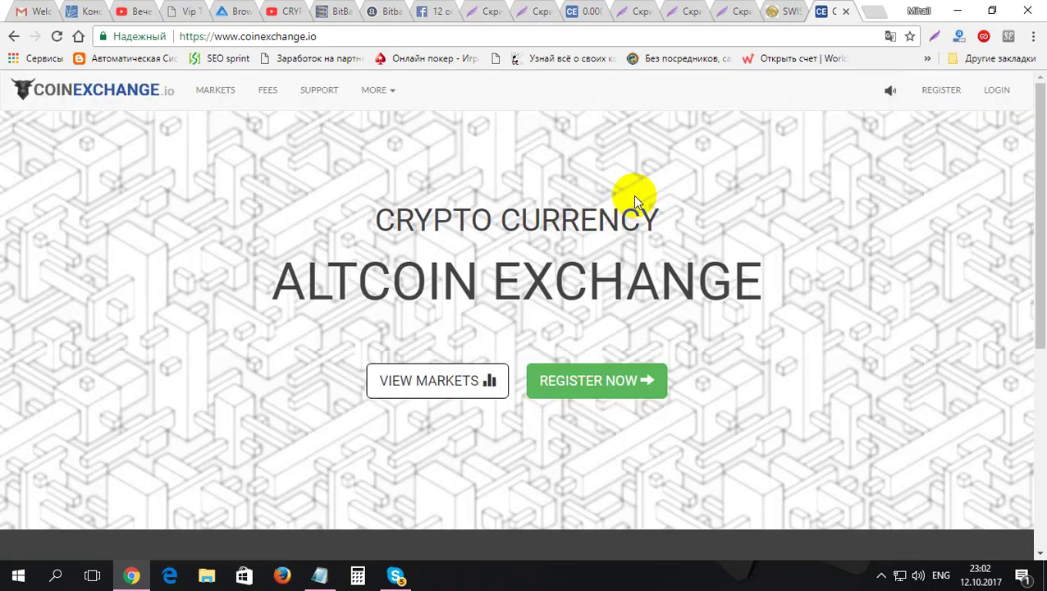
# - View the saved screenshot of the exchange's security check and open the CoinExchange registration form
pyautogui.click(634, 15)
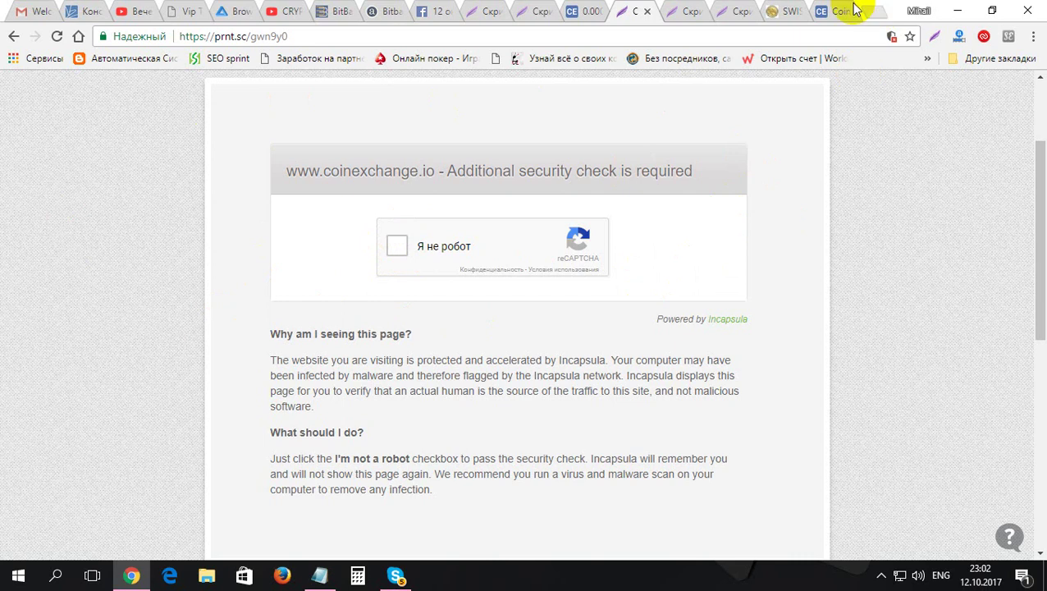
pyautogui.click(827, 11)
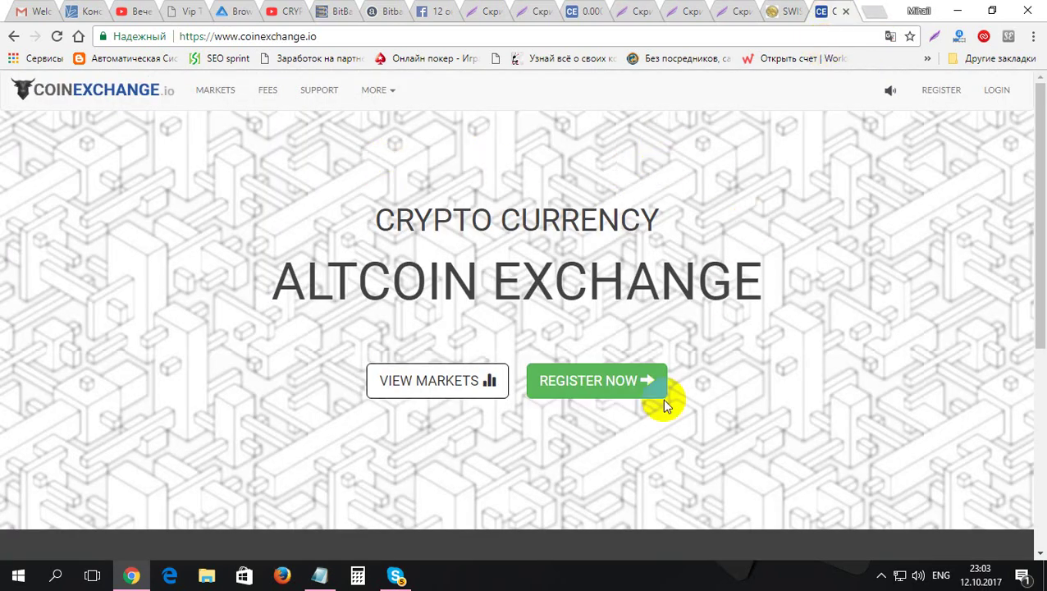
pyautogui.click(580, 396)
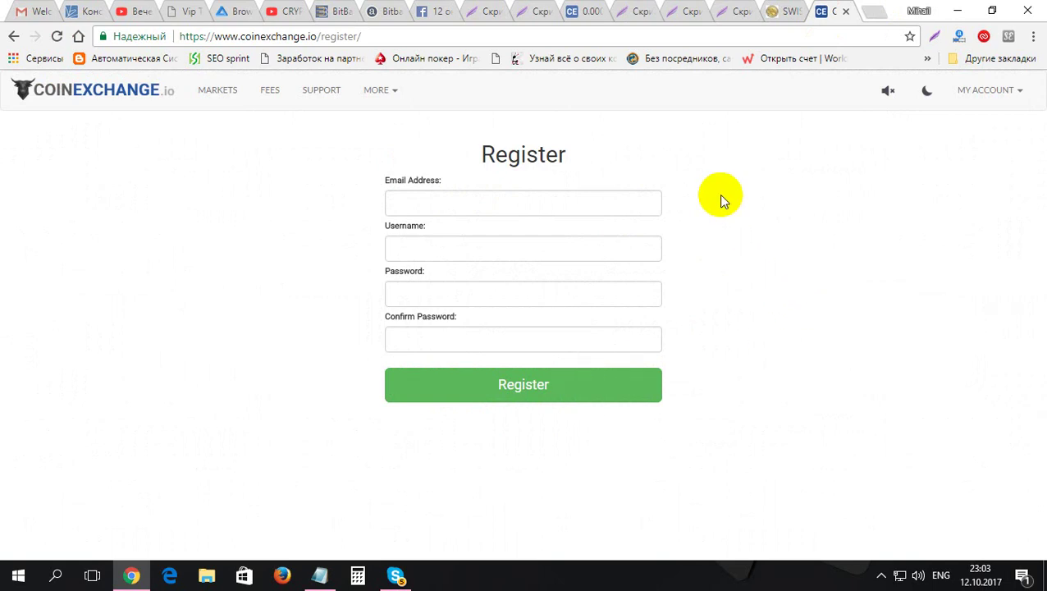
# - Go through the registration form's Email Address, Username and Password fields without filling them in
pyautogui.click(474, 200)
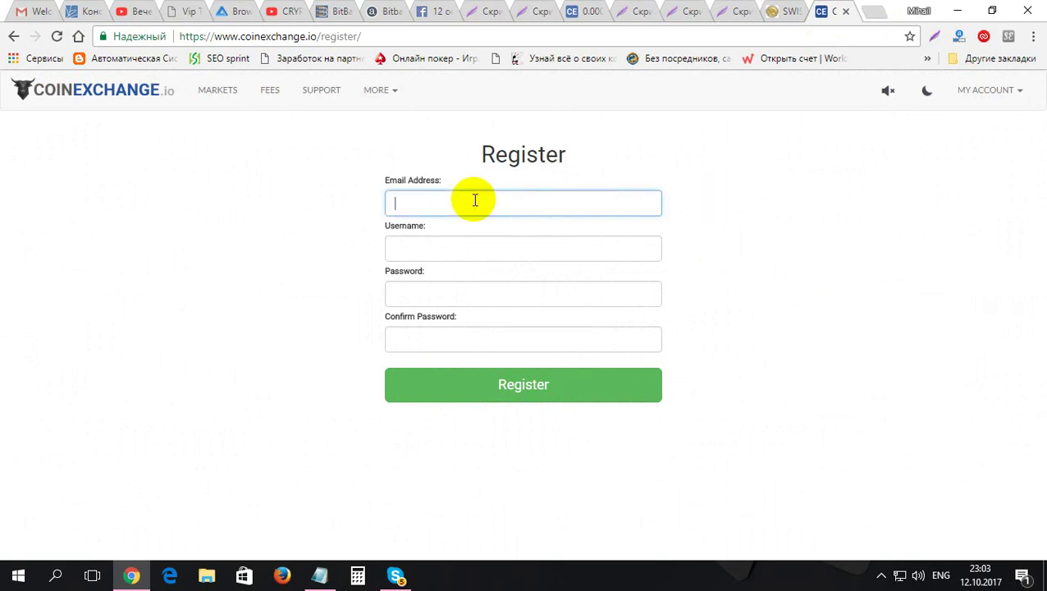
pyautogui.click(449, 246)
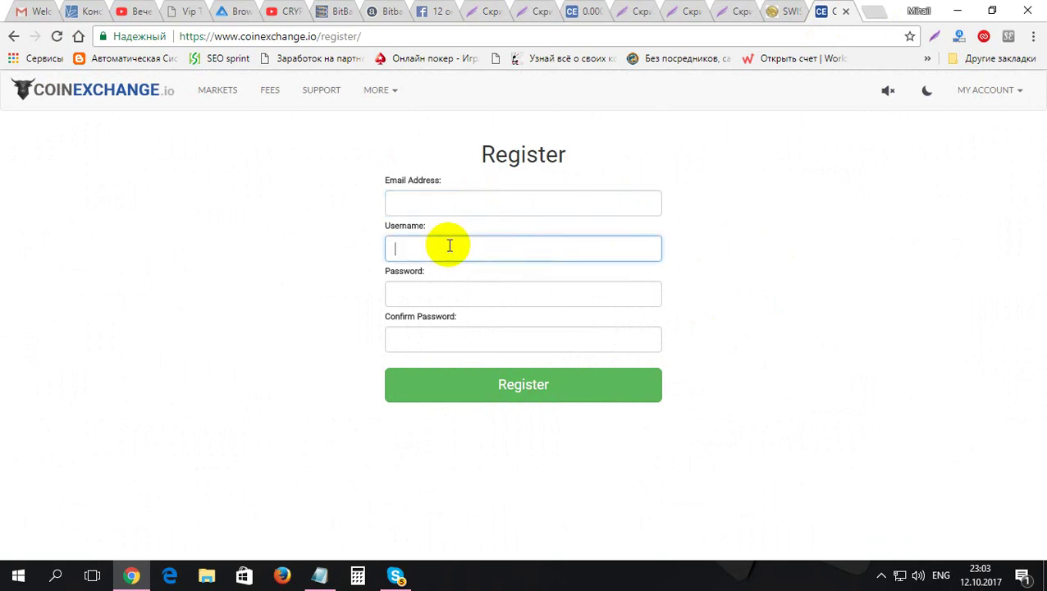
pyautogui.click(479, 289)
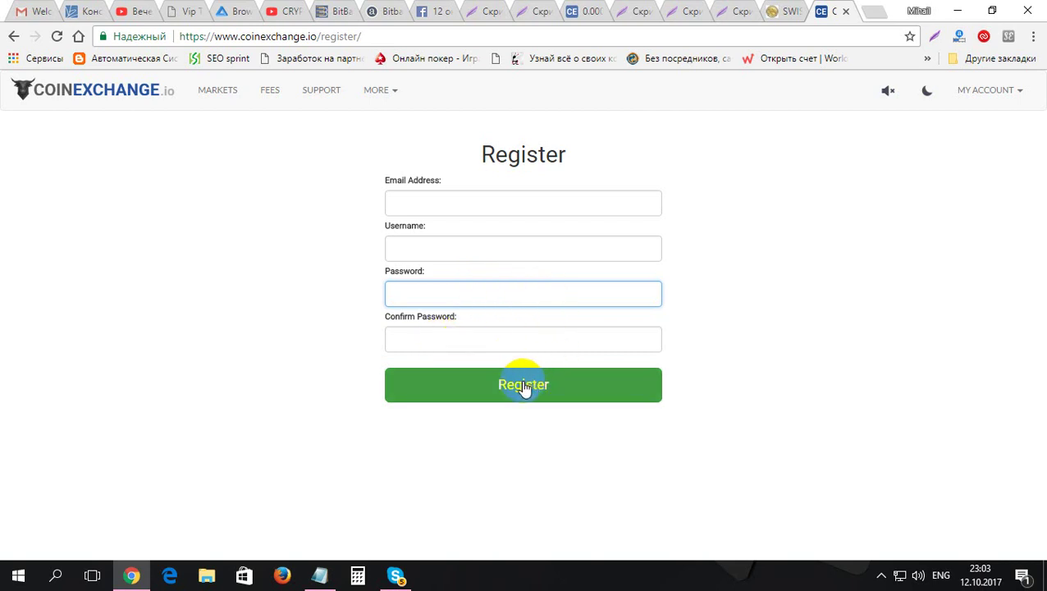
# - Review the activation notice screenshot, the CoinExchange activation email in Gmail and the registration confirmation screenshot
pyautogui.click(678, 14)
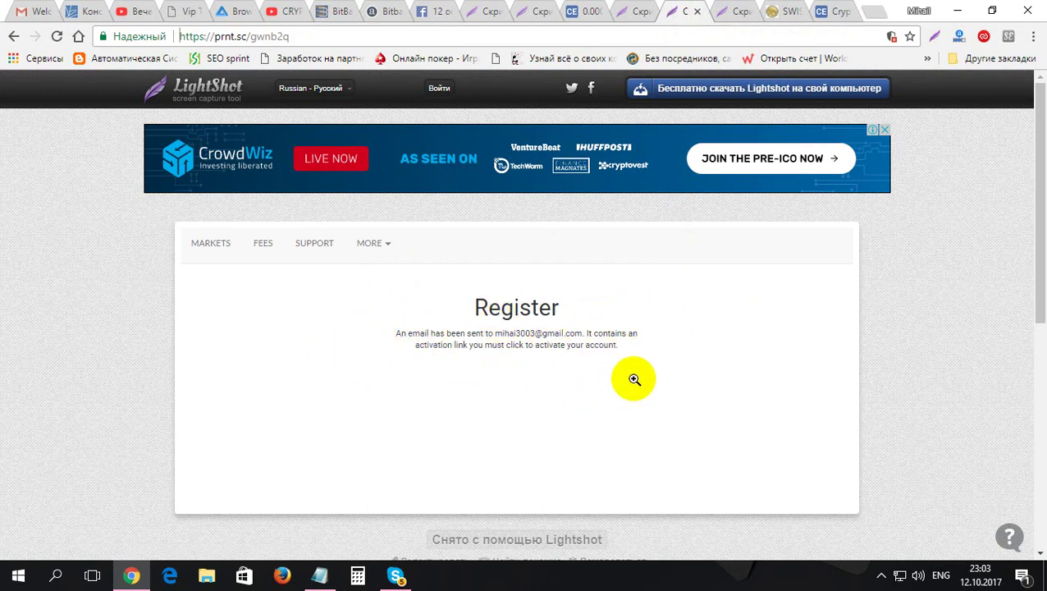
pyautogui.click(18, 12)
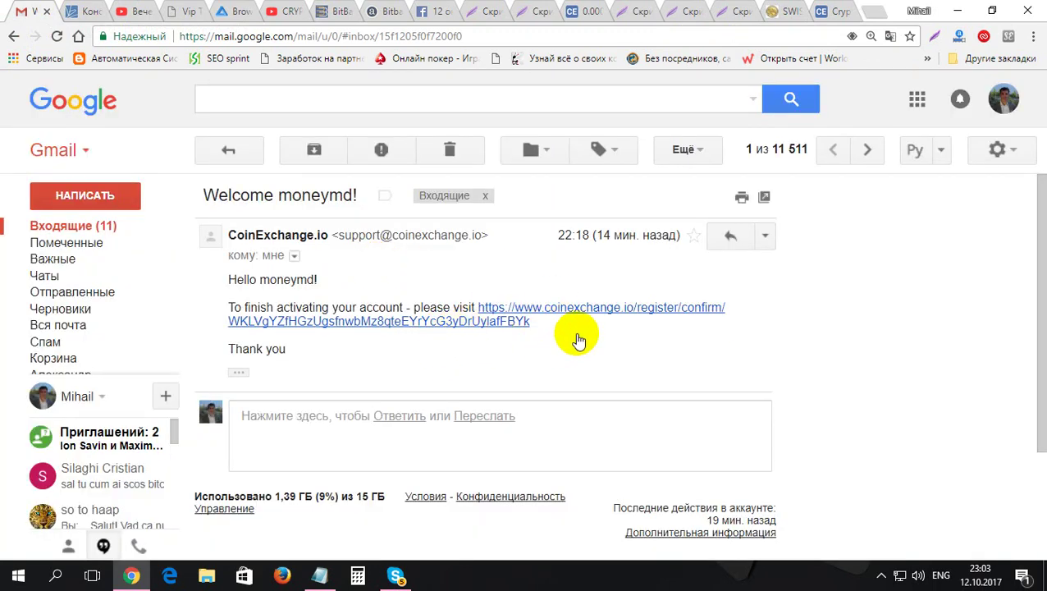
pyautogui.click(738, 10)
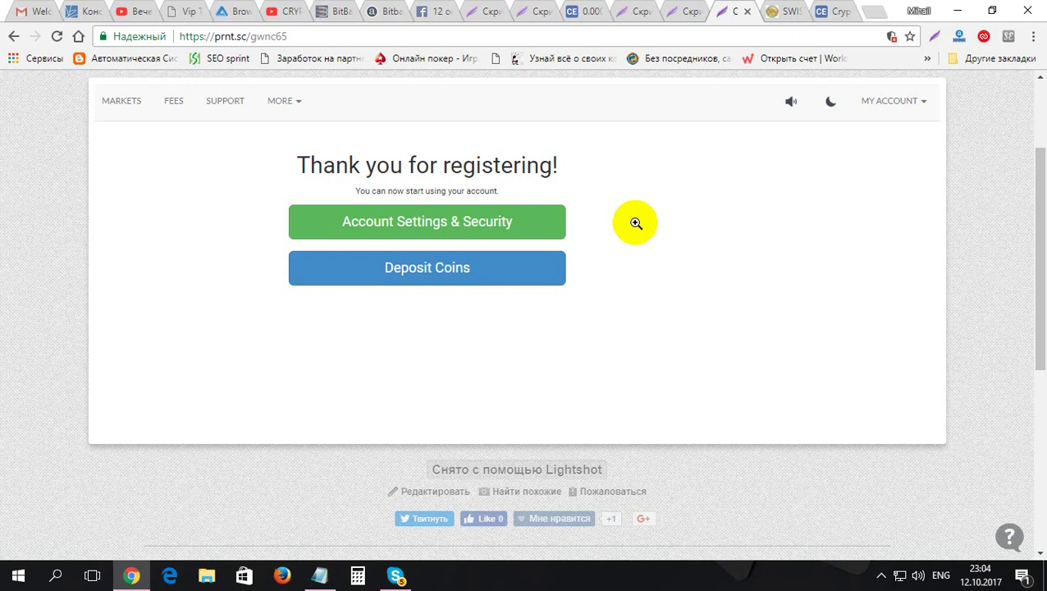
# - Return to the CoinExchange site and open the account's Balances page
pyautogui.click(831, 11)
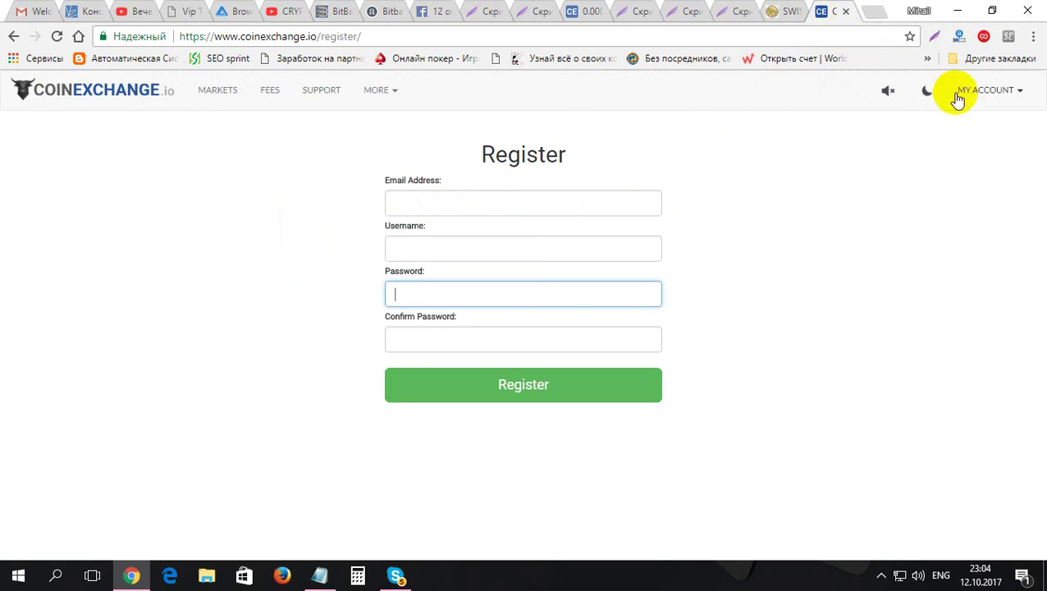
pyautogui.click(988, 91)
pyautogui.click(965, 128)
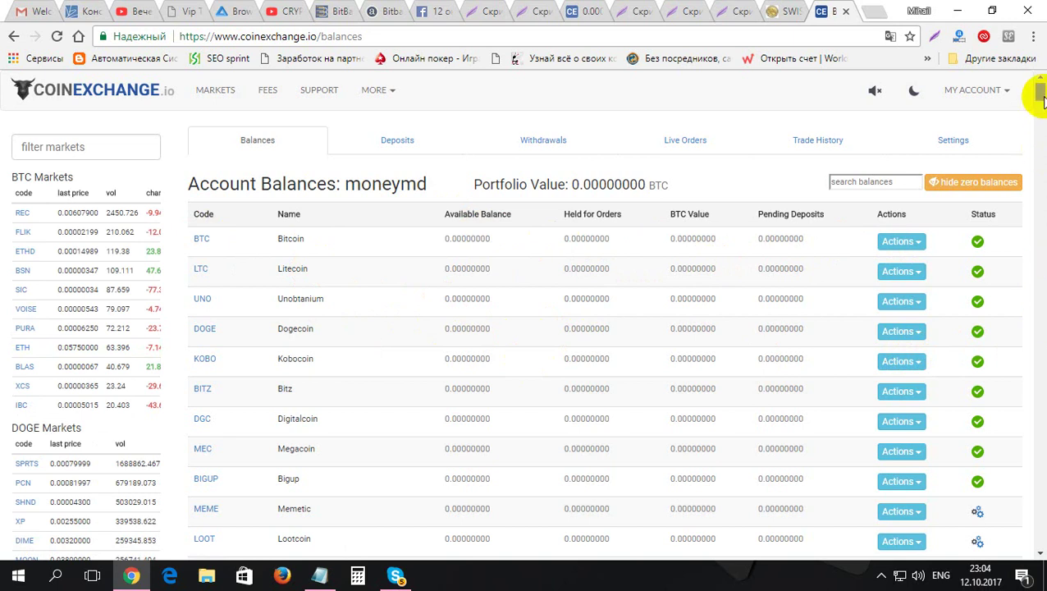
# - Search the account balances for SIC, correcting the mistyped search term
pyautogui.click(892, 180)
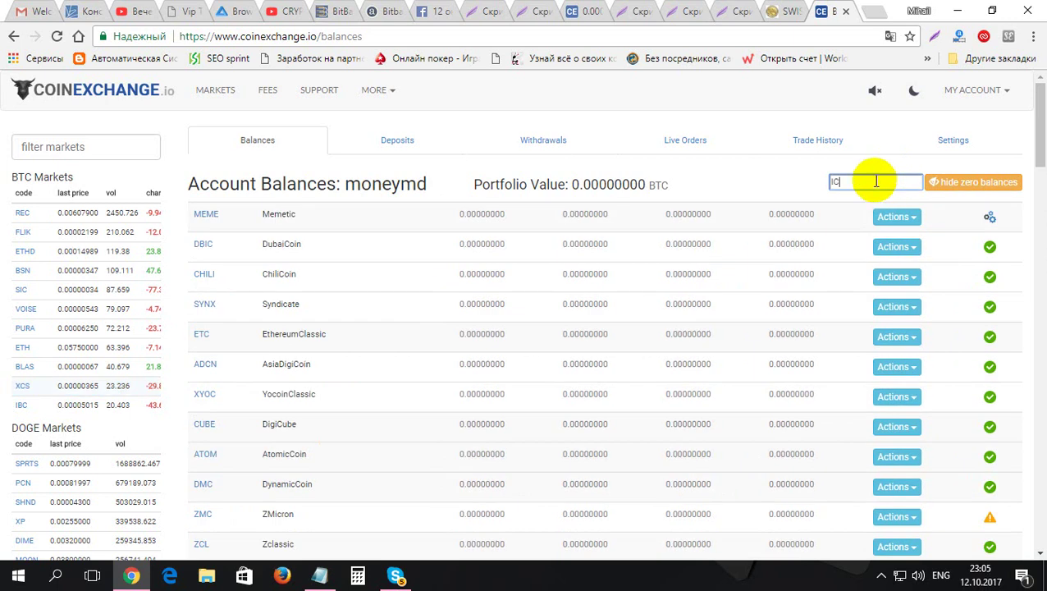
pyautogui.doubleClick(834, 184)
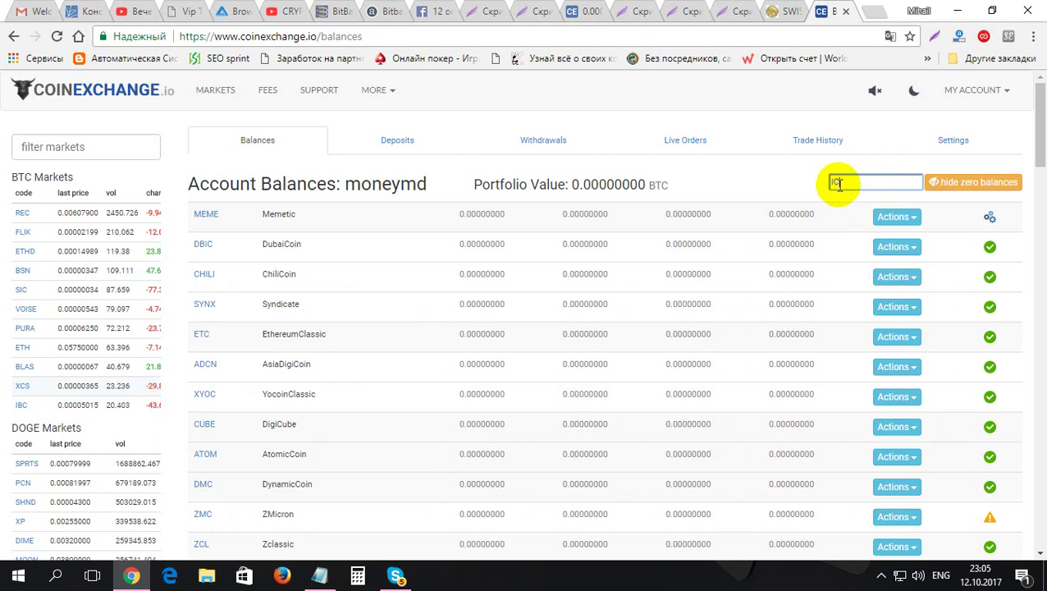
pyautogui.click(854, 184)
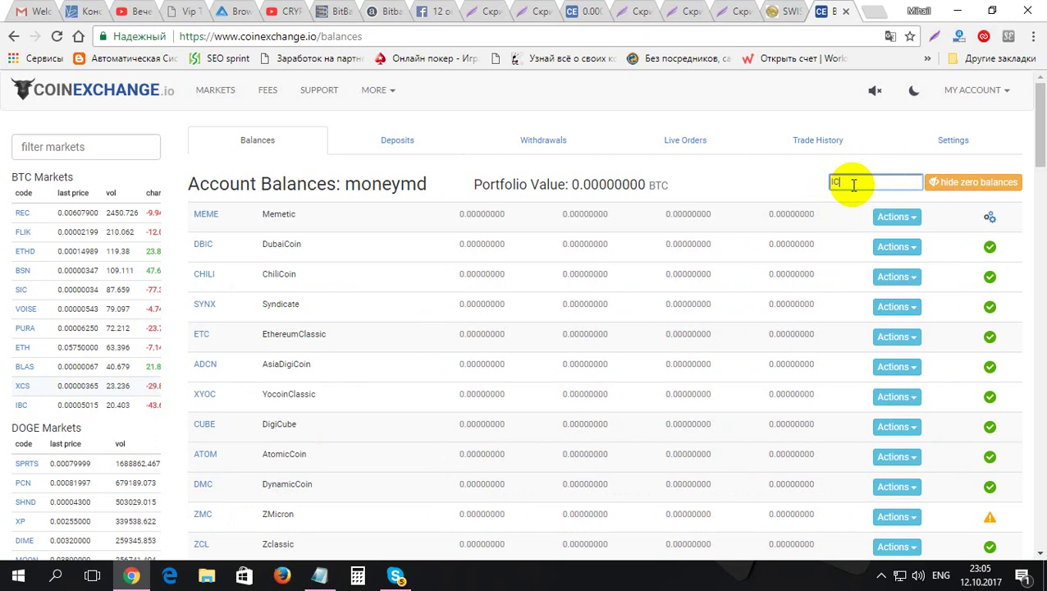
pyautogui.write('SS')
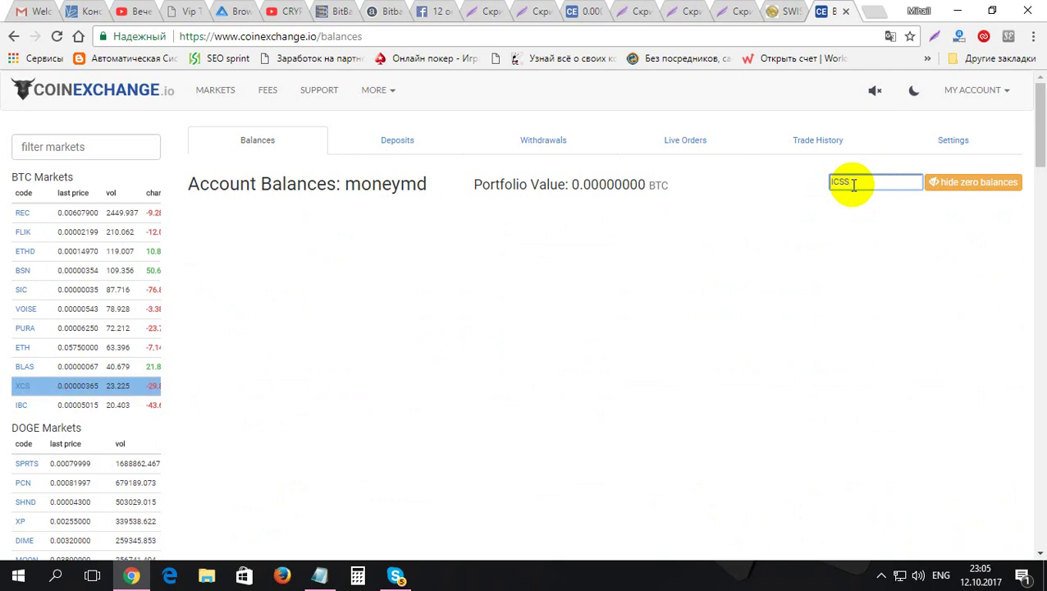
pyautogui.press('BackSpace')
pyautogui.press('BackSpace')
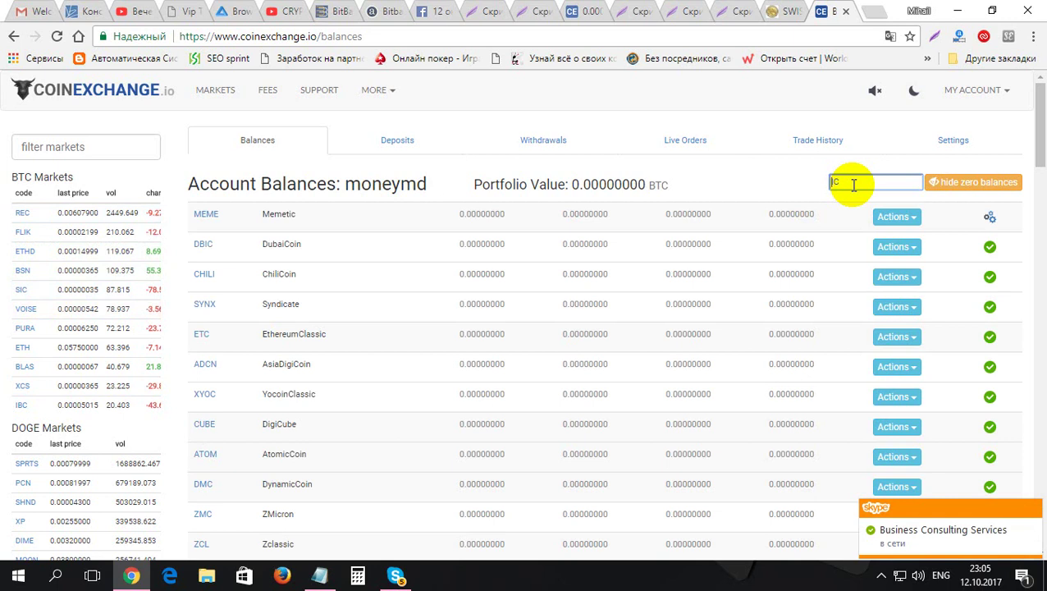
pyautogui.write('S')
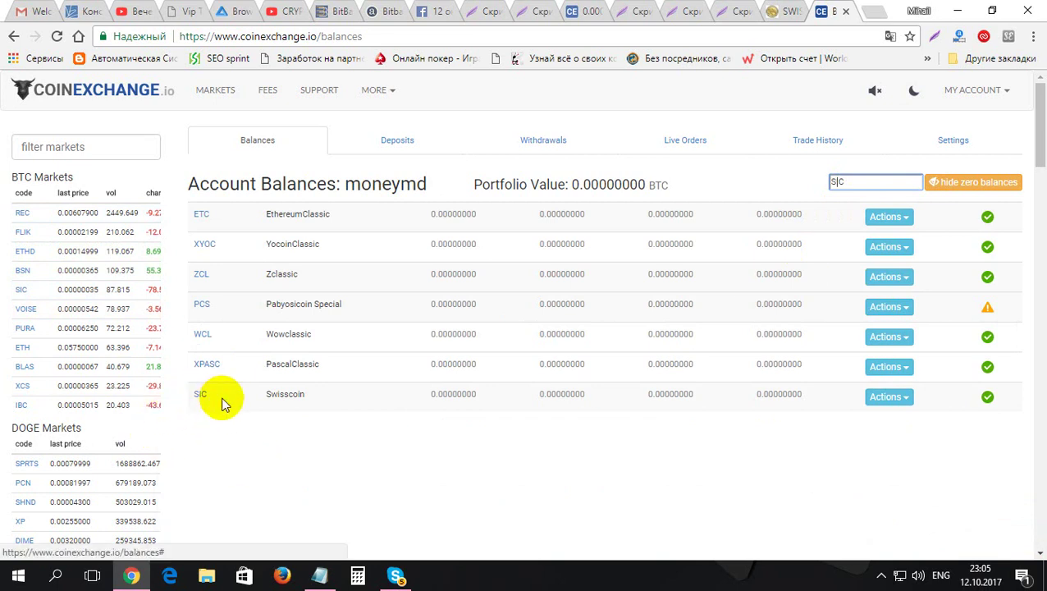
# - Open the Deposit SIC page from the Swisscoin balance row, and view the SIC / BTC market page
pyautogui.click(903, 403)
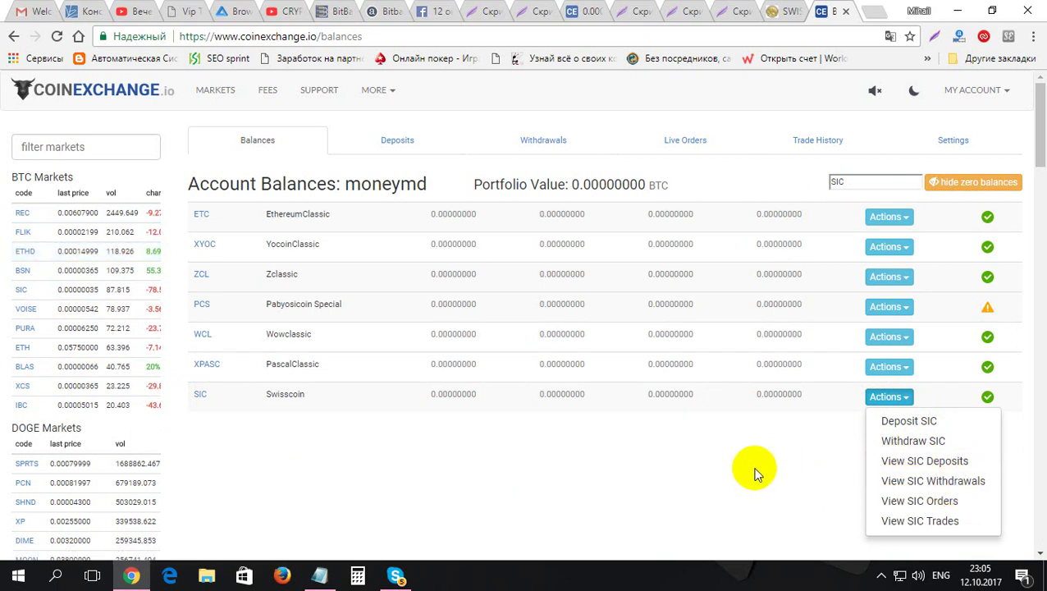
pyautogui.click(911, 422)
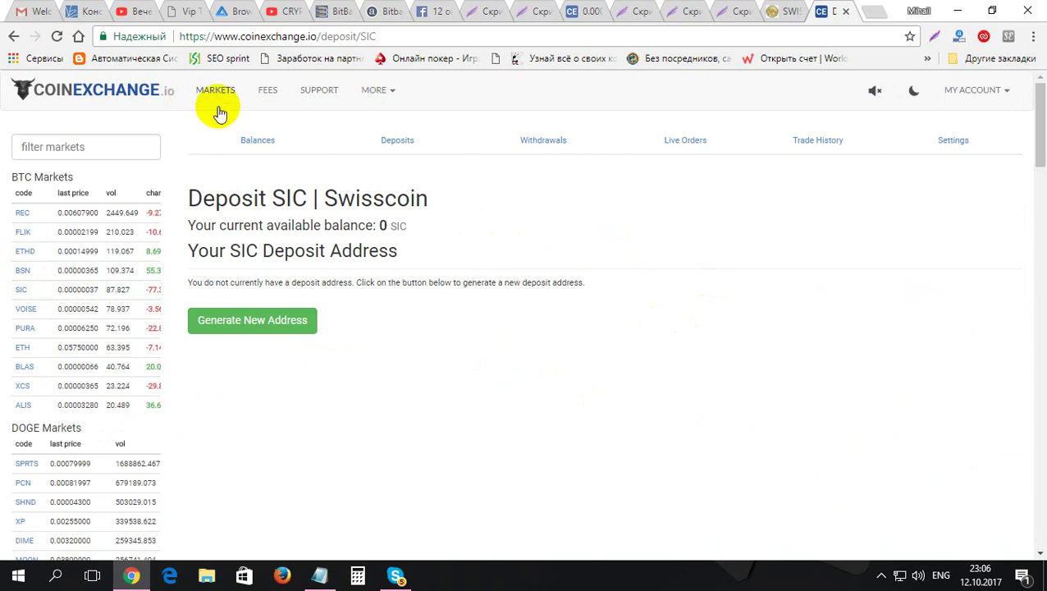
pyautogui.click(21, 294)
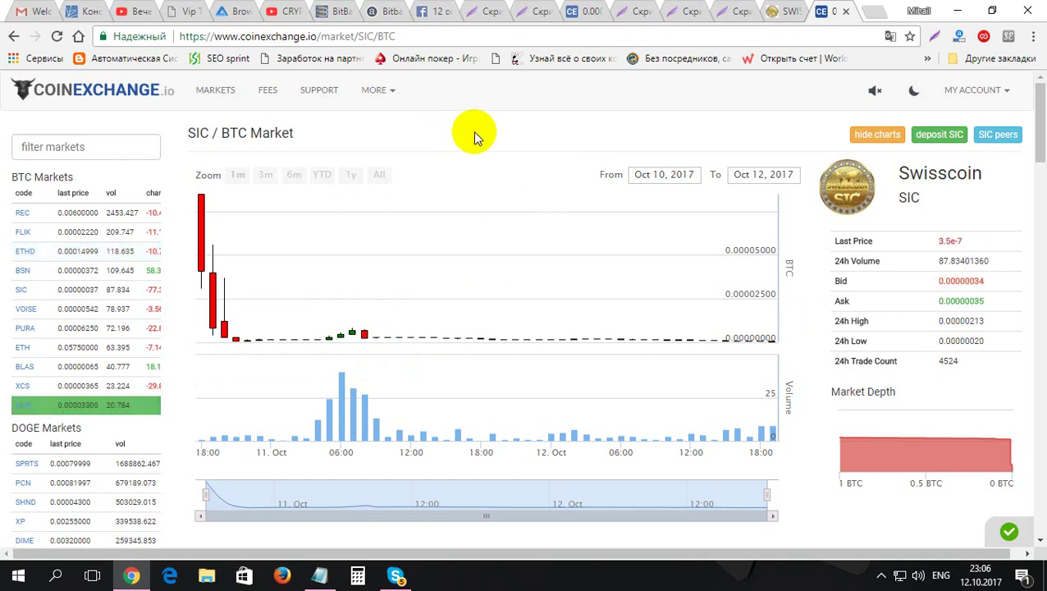
# - Switch to the Swisscoin back office site and open its Dashboard
pyautogui.click(771, 7)
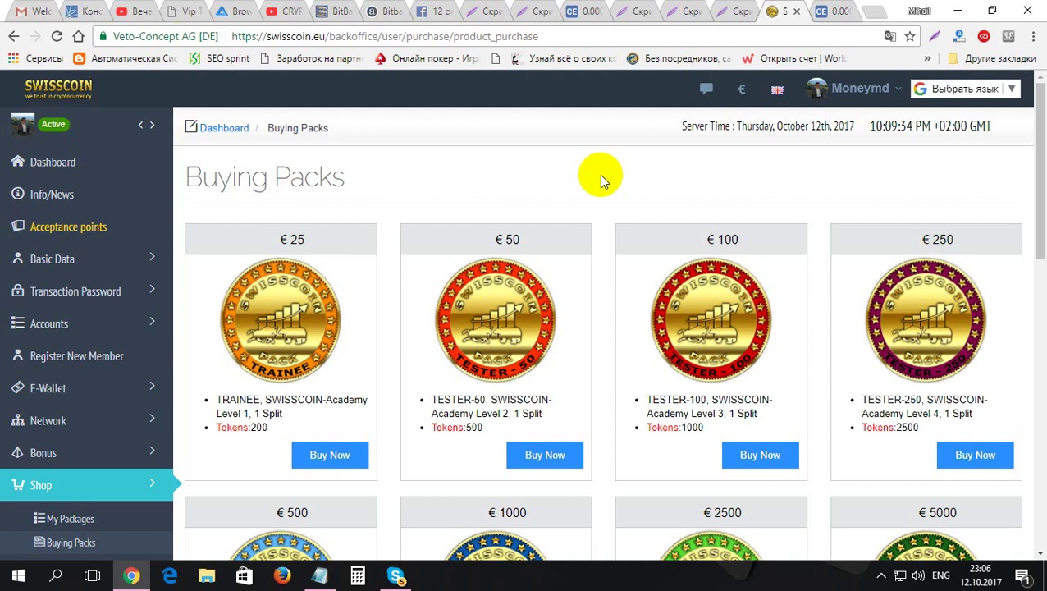
pyautogui.click(36, 164)
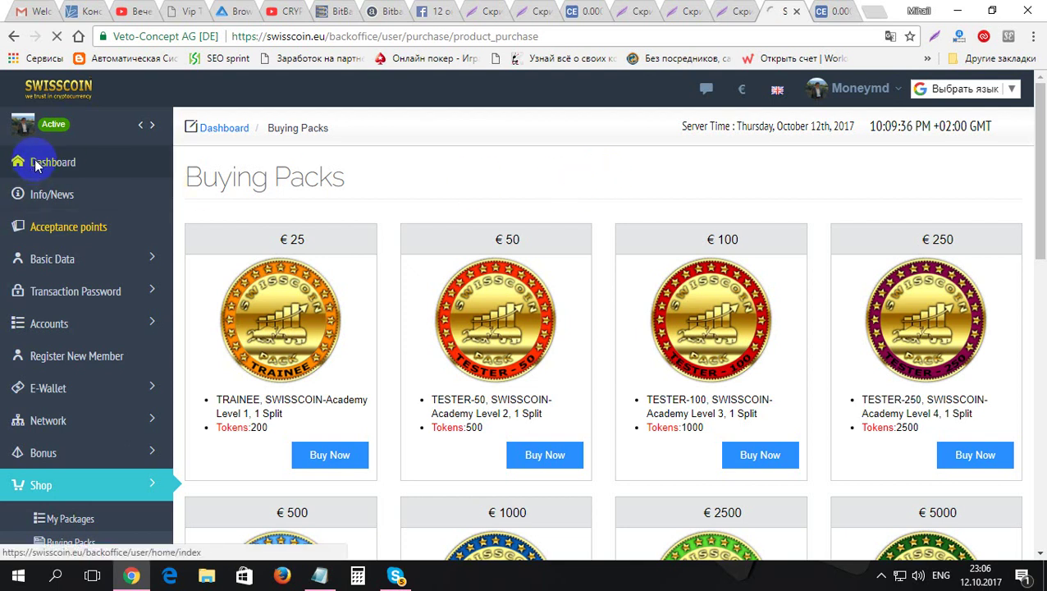